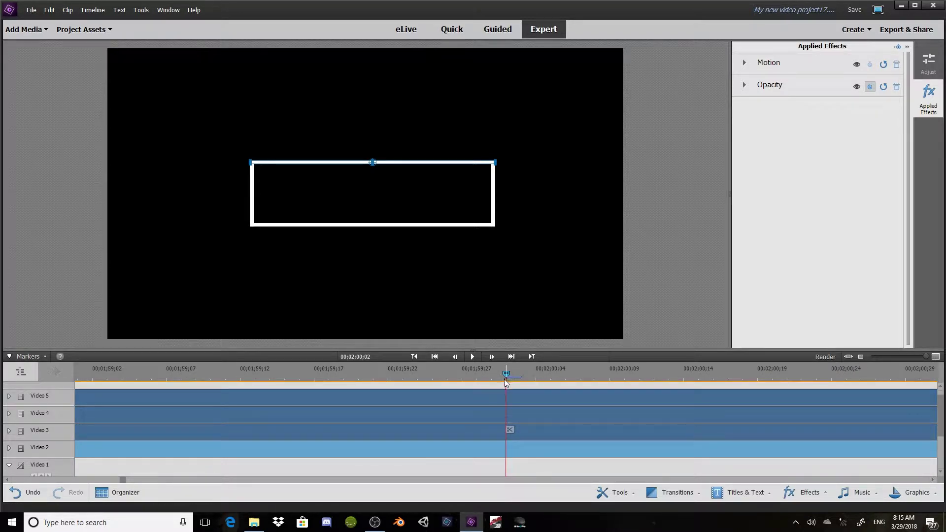
Step: Select the left vertical bar's White.png clip on Video 5 and show its Motion settings
{"action": "key", "text": "minus"}
{"action": "key", "text": "minus"}
{"action": "key", "text": "minus"}
{"action": "key", "text": "minus"}
{"action": "left_click", "coordinate": [469, 401]}
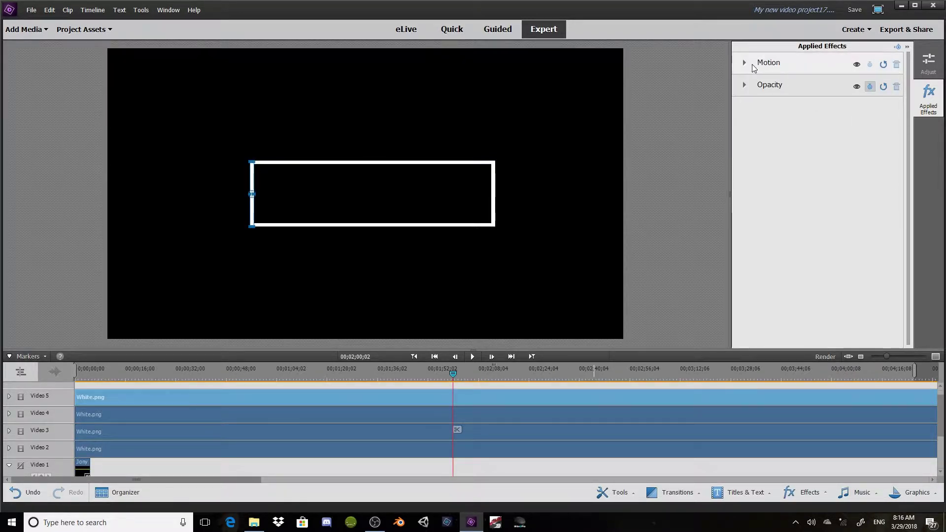
{"action": "left_click", "coordinate": [745, 64]}
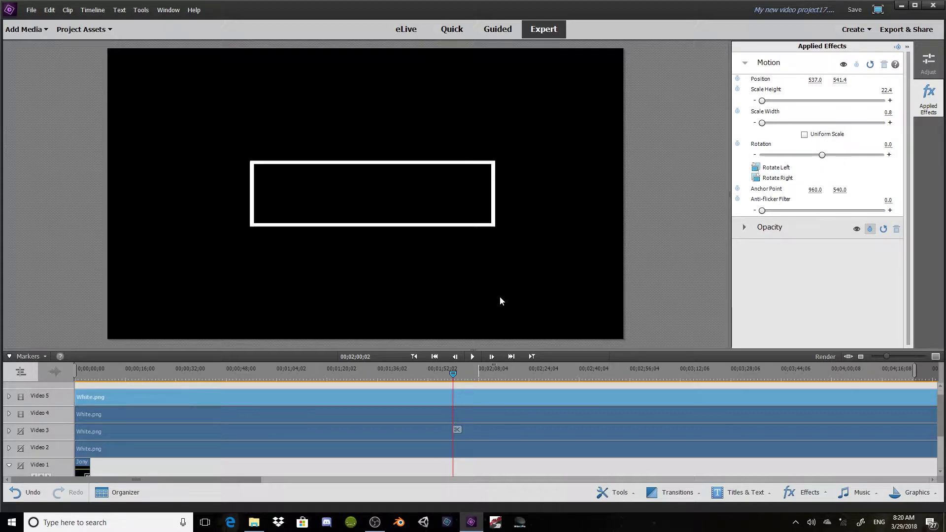
Step: Hide the horizontal lines on Video 2 and Video 3 and return the playhead to the start of the timeline
{"action": "left_click", "coordinate": [120, 450]}
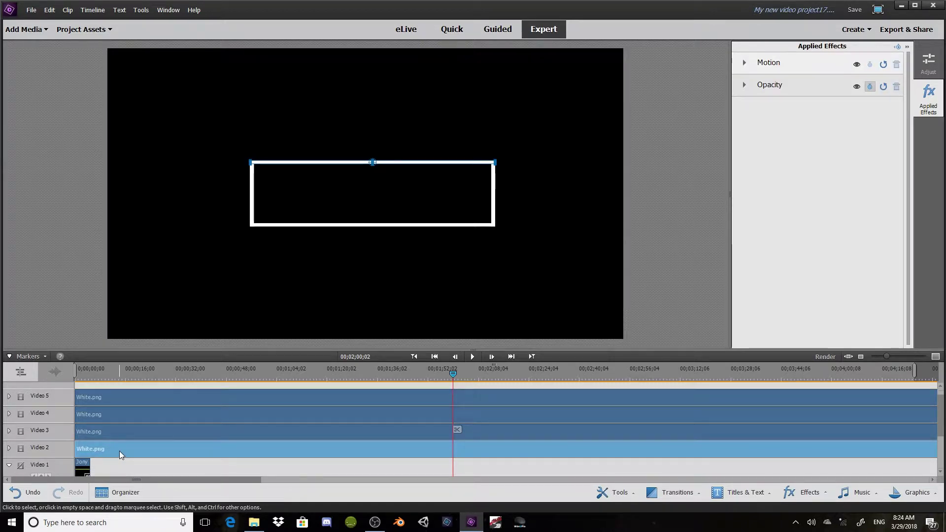
{"action": "left_click", "coordinate": [20, 448]}
{"action": "left_click", "coordinate": [20, 431]}
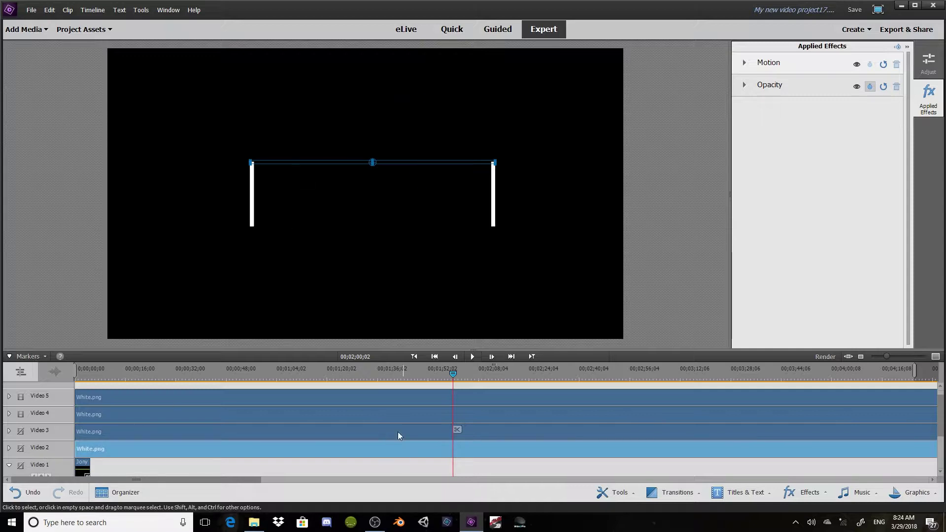
{"action": "left_click_drag", "start_coordinate": [375, 388], "coordinate": [61, 386]}
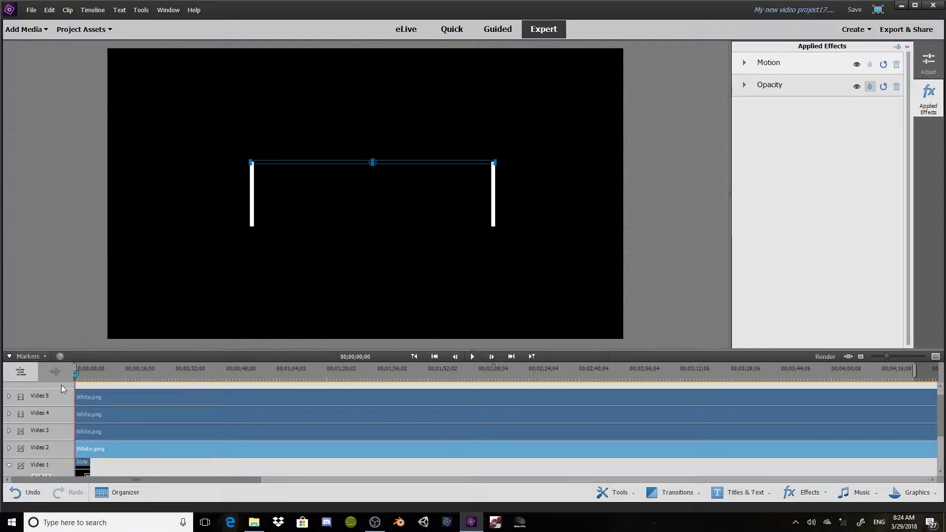
{"action": "left_click", "coordinate": [250, 183]}
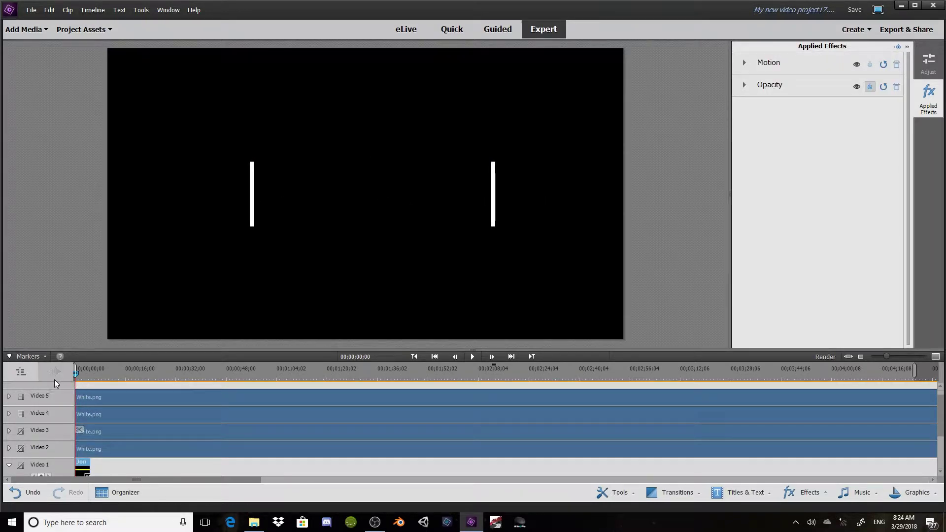
Step: Set the horizontal position of the left vertical bar's clip on Video 5 to 1000
{"action": "left_click", "coordinate": [81, 396]}
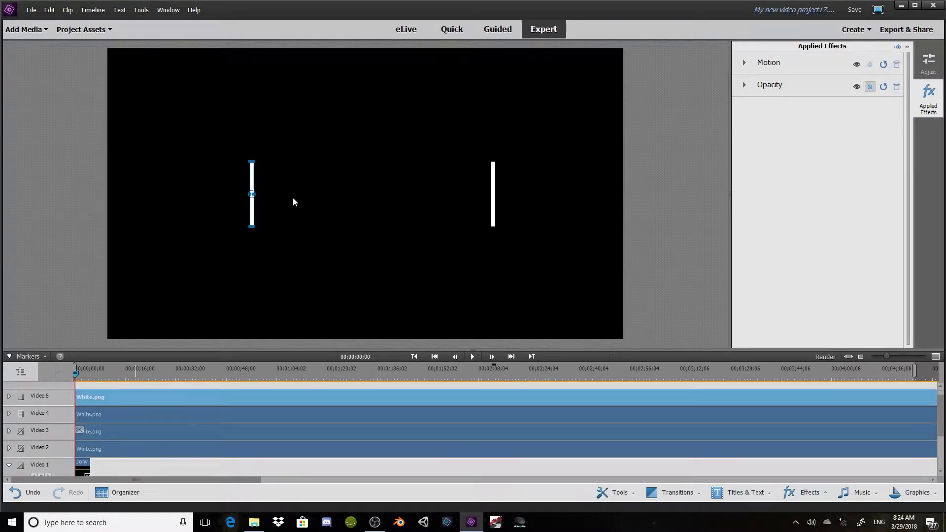
{"action": "left_click", "coordinate": [745, 63]}
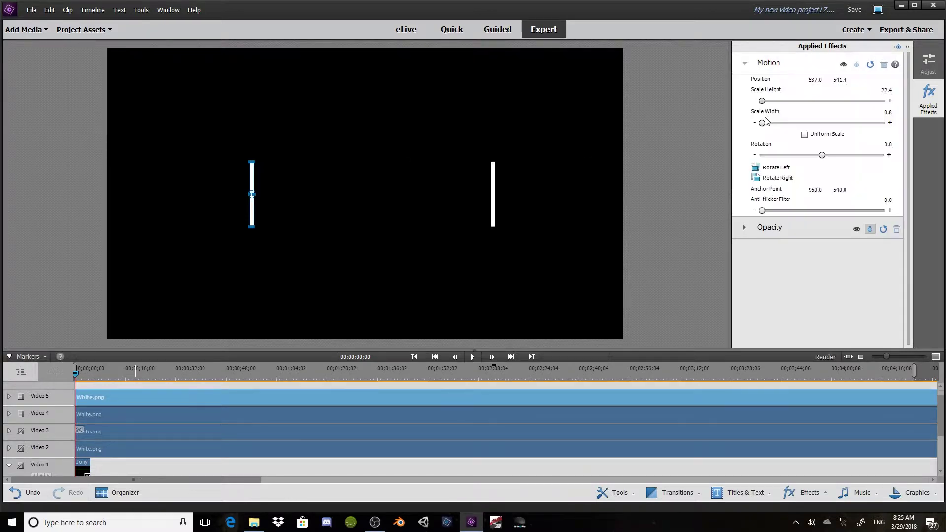
{"action": "left_click", "coordinate": [815, 81]}
{"action": "type", "text": "1000"}
{"action": "key", "text": "Return"}
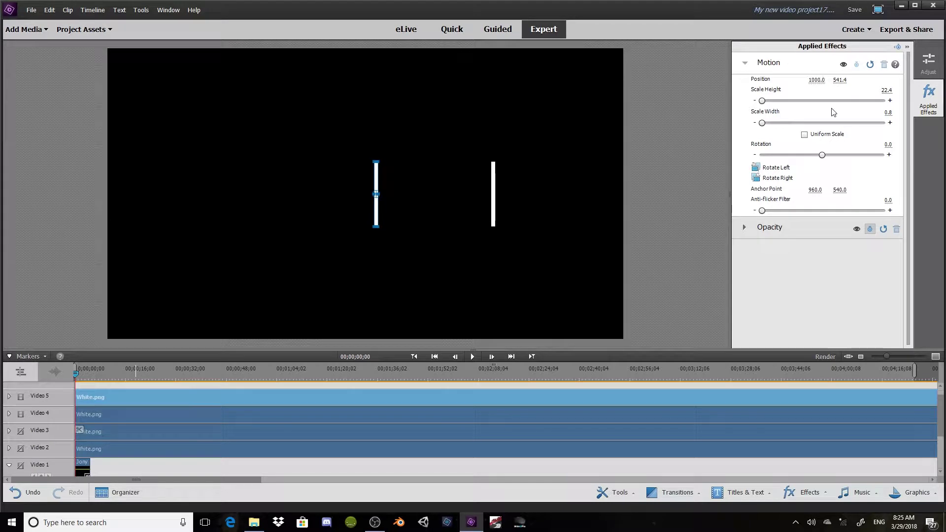
Step: Turn on Motion keyframing for the Video 5 bar and set its starting Scale Height to 0
{"action": "left_click", "coordinate": [857, 65]}
{"action": "left_click", "coordinate": [879, 87]}
{"action": "type", "text": "0"}
{"action": "key", "text": "Return"}
Step: At 00;00;01;15, set the Video 5 bar's Scale Height to 22.4
{"action": "key", "text": "="}
{"action": "key", "text": "="}
{"action": "key", "text": "="}
{"action": "key", "text": "="}
{"action": "key", "text": "="}
{"action": "left_click_drag", "start_coordinate": [331, 375], "coordinate": [303, 380]}
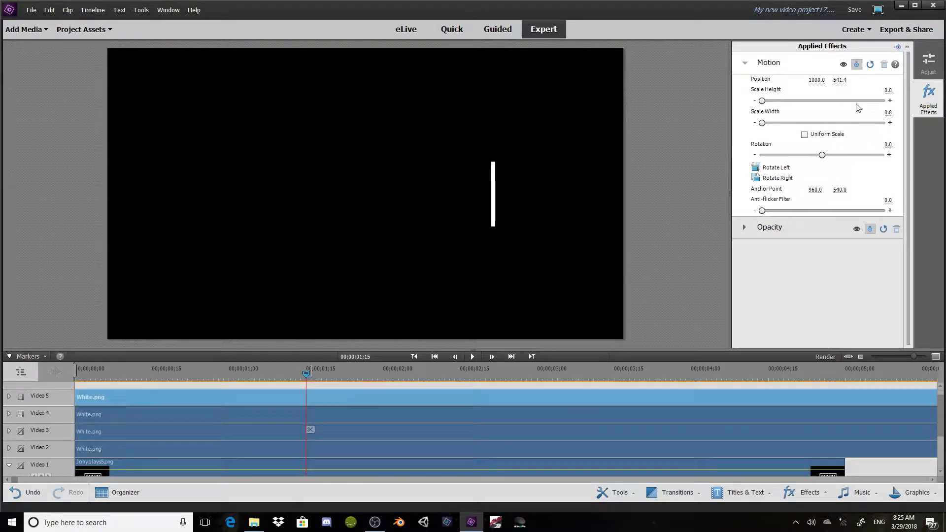
{"action": "left_click", "coordinate": [889, 90]}
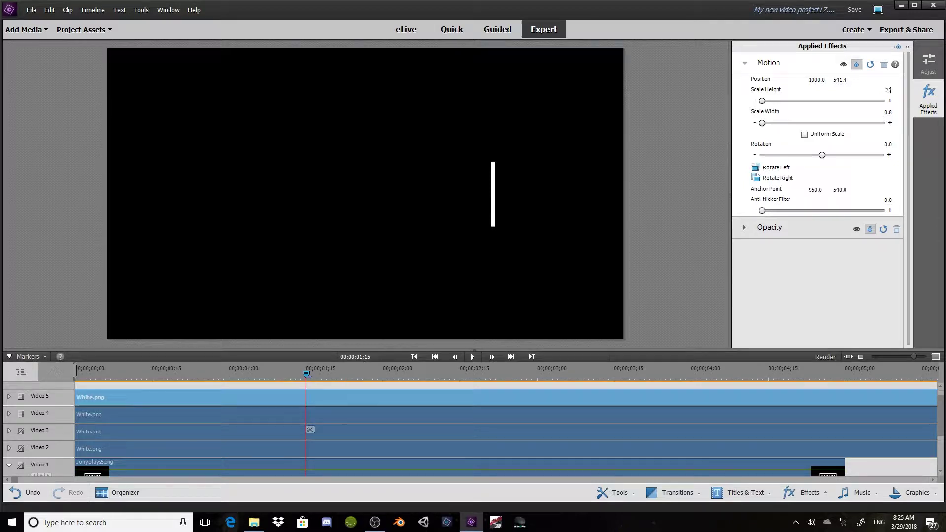
Step: Copy the Video 5 clip and paste its effects and adjustments onto the White.png clip on Video 4
{"action": "left_click", "coordinate": [77, 375]}
{"action": "left_click_drag", "start_coordinate": [77, 376], "coordinate": [157, 375]}
{"action": "left_click_drag", "start_coordinate": [288, 374], "coordinate": [59, 380]}
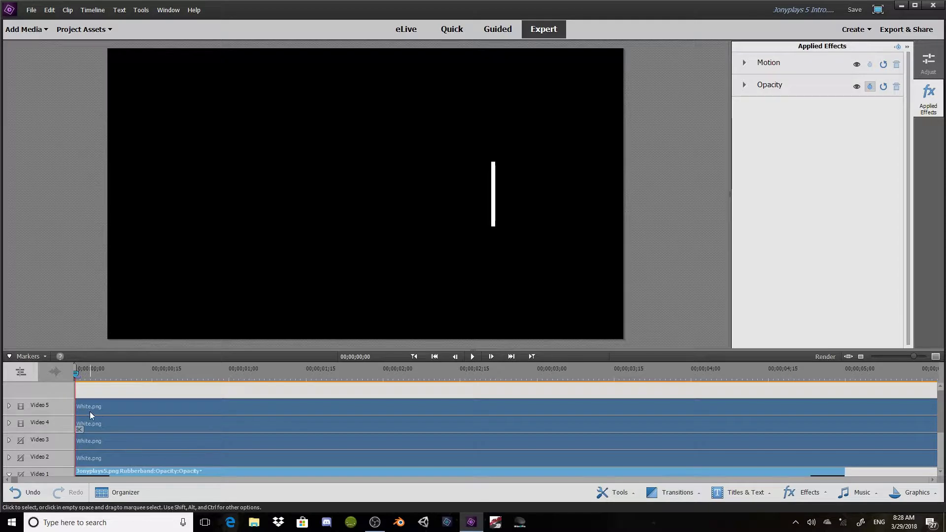
{"action": "left_click", "coordinate": [93, 409]}
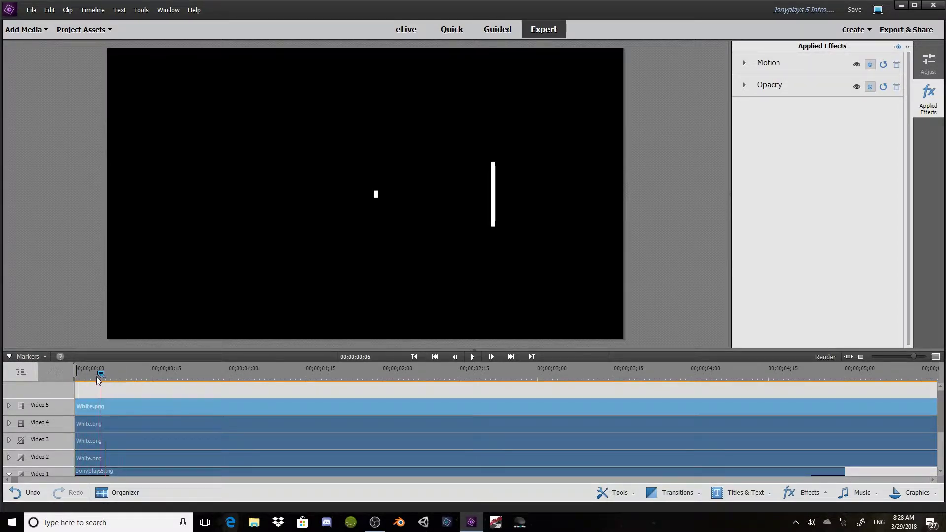
{"action": "right_click", "coordinate": [101, 407]}
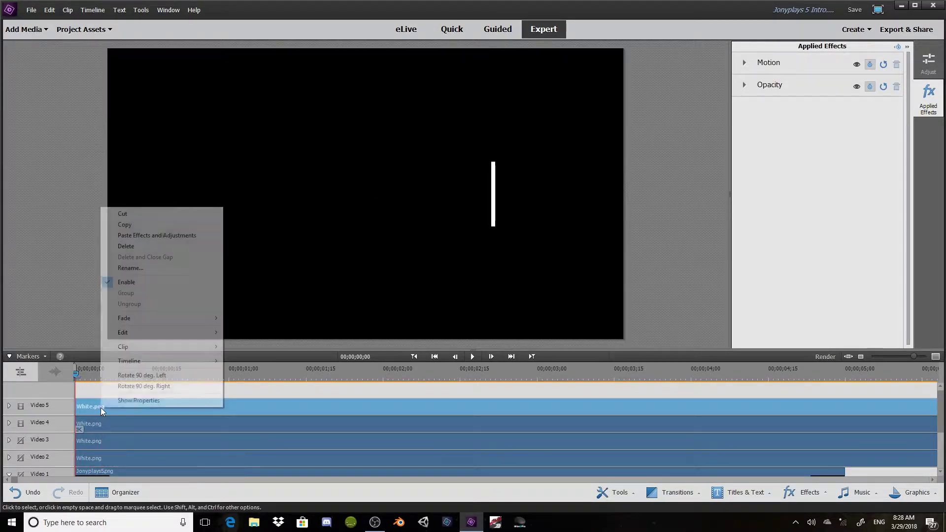
{"action": "left_click", "coordinate": [146, 231]}
{"action": "left_click", "coordinate": [123, 421]}
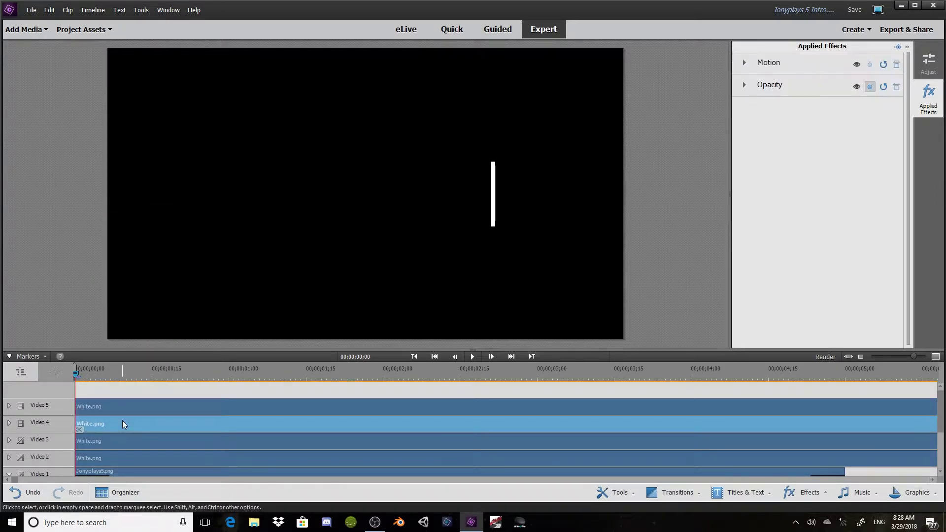
{"action": "right_click", "coordinate": [107, 421]}
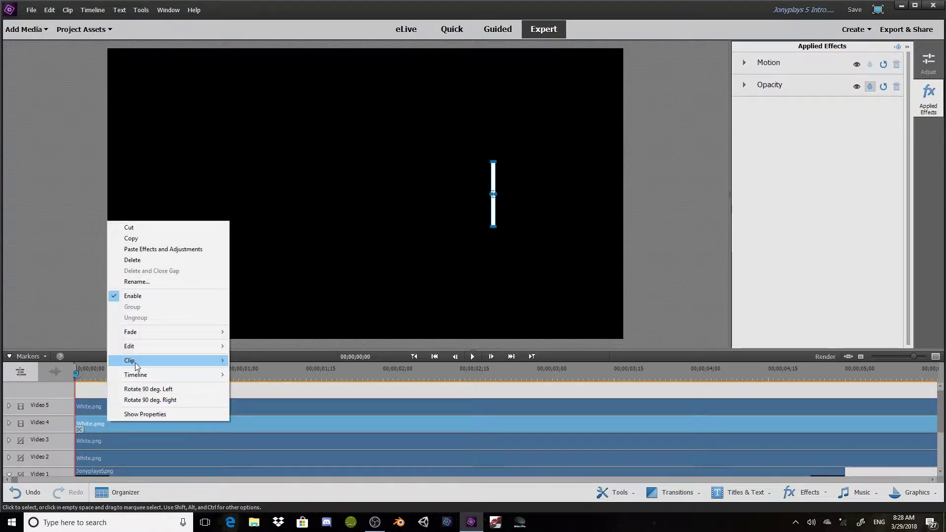
{"action": "left_click", "coordinate": [148, 248]}
Step: At 00;00;01;15, enter a horizontal position of 1000 for the Video 4 bar
{"action": "left_click_drag", "start_coordinate": [77, 373], "coordinate": [119, 383]}
{"action": "left_click_drag", "start_coordinate": [210, 393], "coordinate": [306, 416]}
{"action": "left_click", "coordinate": [744, 62]}
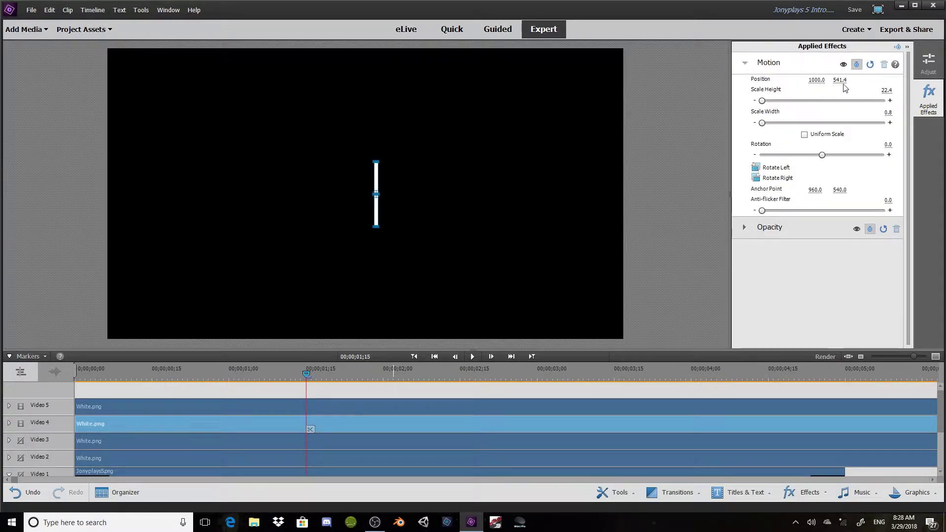
{"action": "left_click", "coordinate": [819, 79]}
{"action": "left_click", "coordinate": [845, 105]}
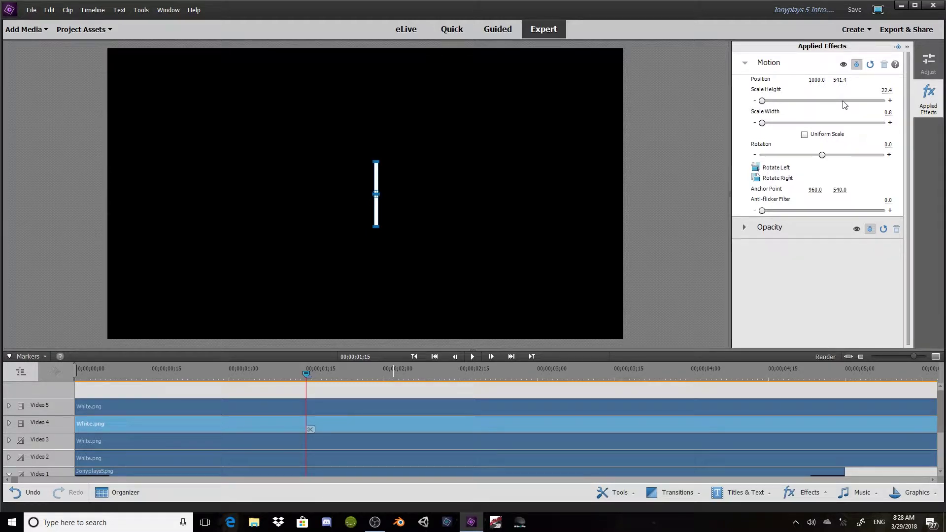
{"action": "key", "text": "Tab"}
{"action": "key", "text": "Return"}
Step: At 00;00;04;00, change the Video 5 bar's horizontal position so it sits at the box's left edge
{"action": "key", "text": "minus"}
{"action": "left_click", "coordinate": [324, 406]}
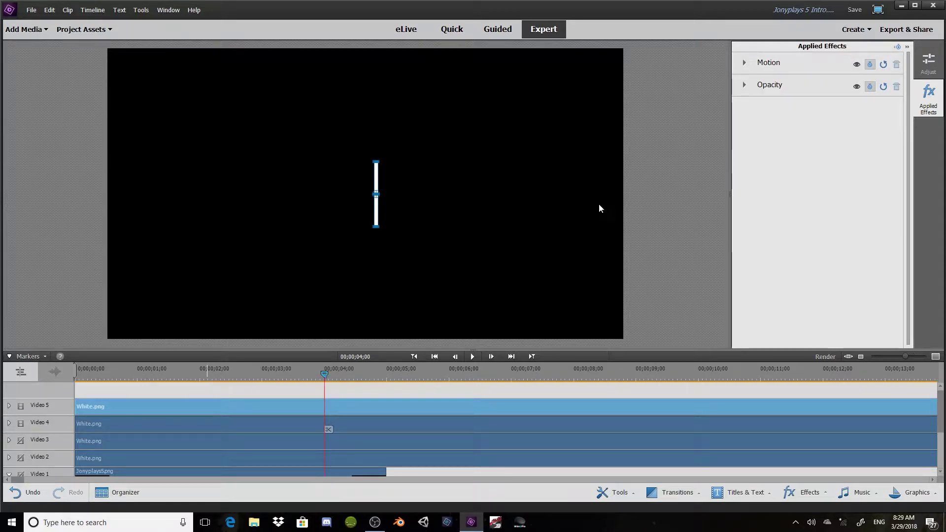
{"action": "left_click", "coordinate": [782, 71]}
{"action": "left_click", "coordinate": [817, 80]}
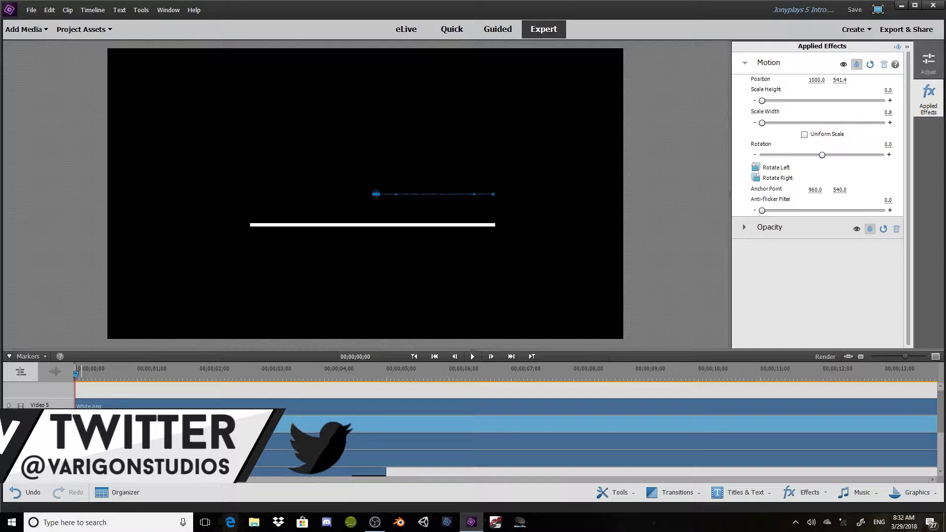
Step: At the timeline start, set the Video 3 and Video 2 lines' Scale Width to 0 and turn on Motion keyframing
{"action": "left_click", "coordinate": [476, 442]}
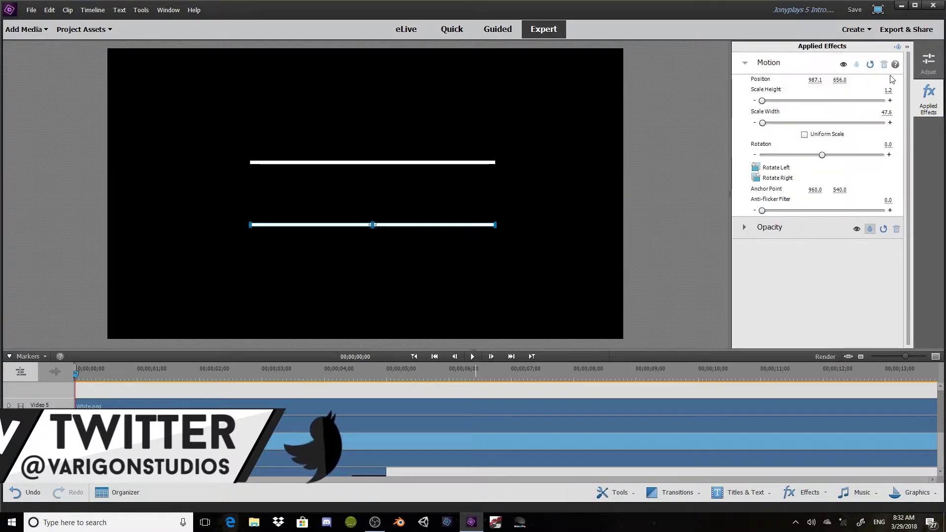
{"action": "left_click", "coordinate": [743, 63]}
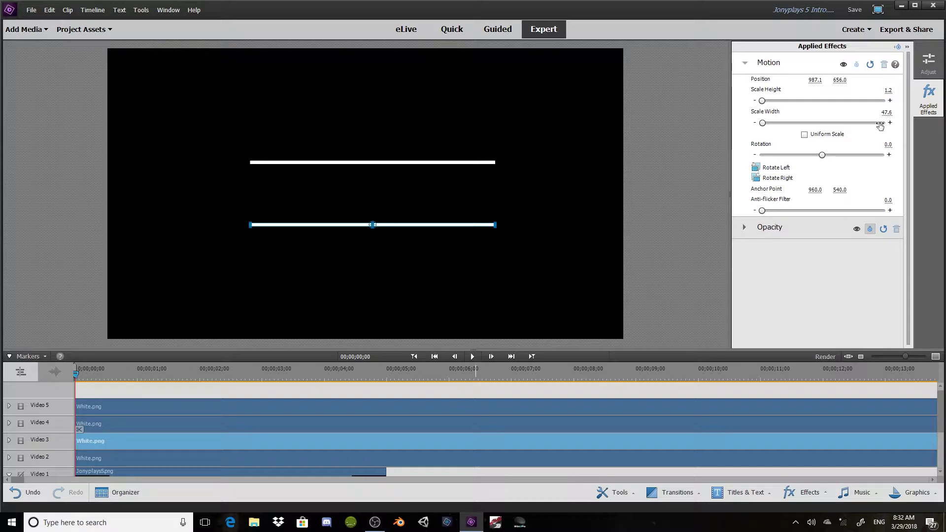
{"action": "left_click", "coordinate": [889, 113]}
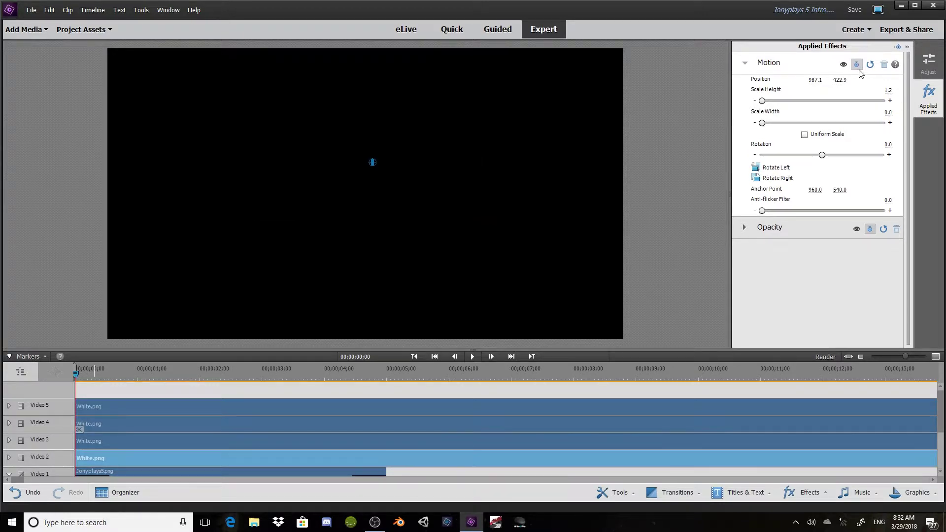
{"action": "left_click", "coordinate": [857, 64]}
Step: At 00;00;01;15, enter a Scale Width of 0 for the lower horizontal line on Video 3
{"action": "left_click", "coordinate": [85, 448]}
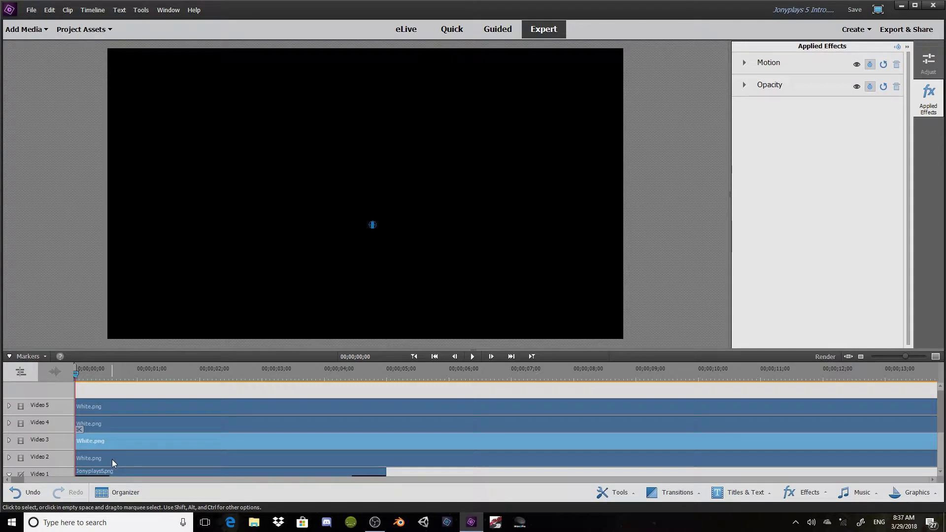
{"action": "left_click", "coordinate": [744, 63]}
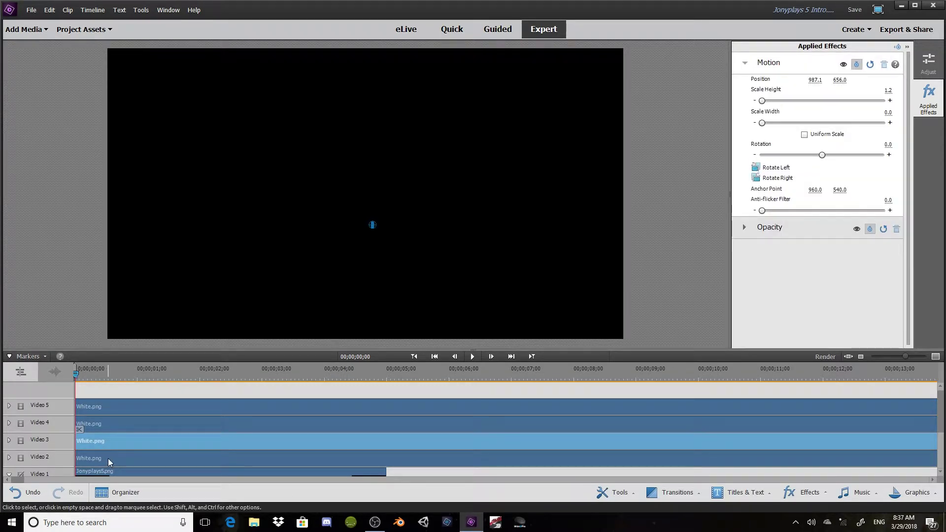
{"action": "left_click", "coordinate": [189, 376]}
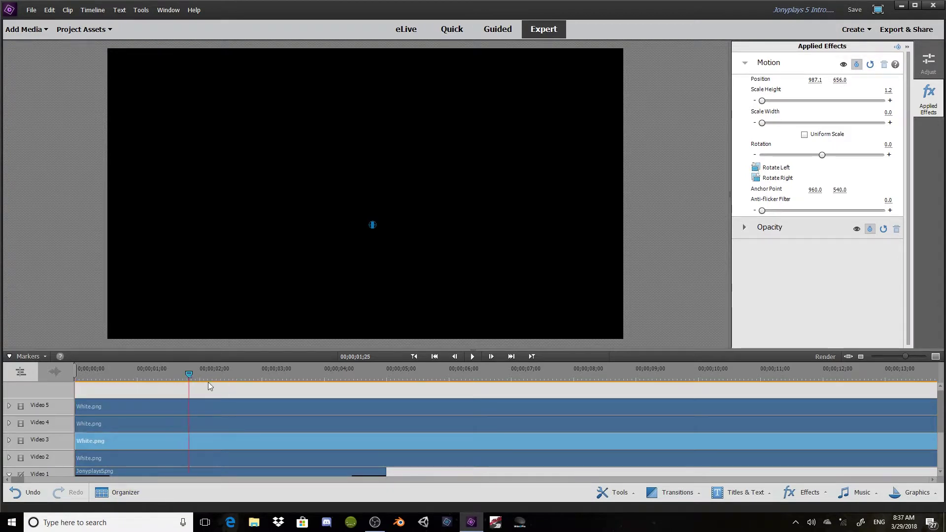
{"action": "left_click_drag", "start_coordinate": [188, 381], "coordinate": [167, 380]}
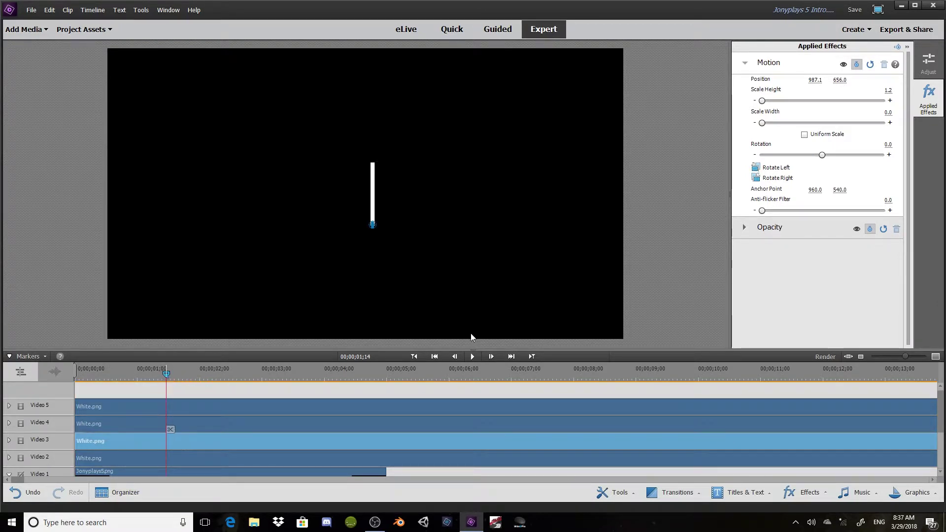
{"action": "left_click", "coordinate": [491, 356]}
{"action": "left_click", "coordinate": [887, 112]}
{"action": "key", "text": "Return"}
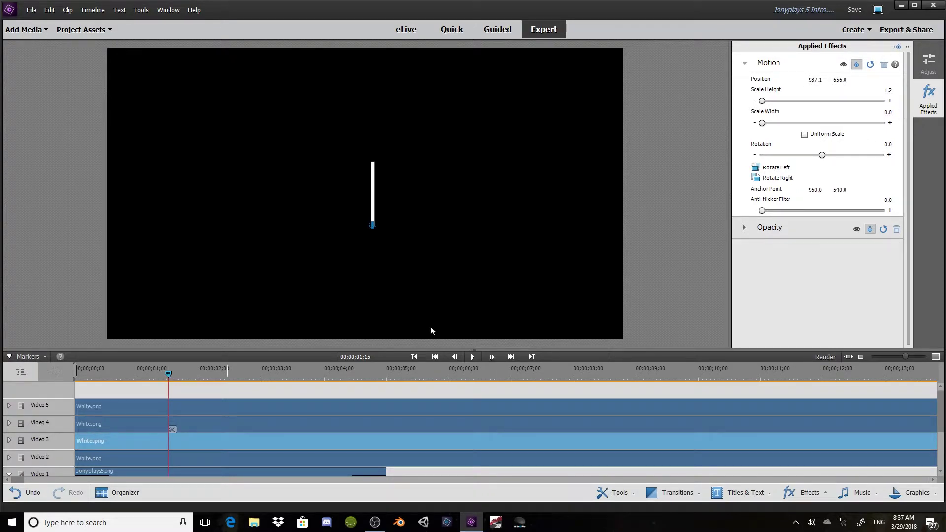
Step: At 00;00;04;00, increase the Scale Width of the upper line on Video 2 to span the full box
{"action": "left_click", "coordinate": [197, 460]}
{"action": "left_click", "coordinate": [324, 374]}
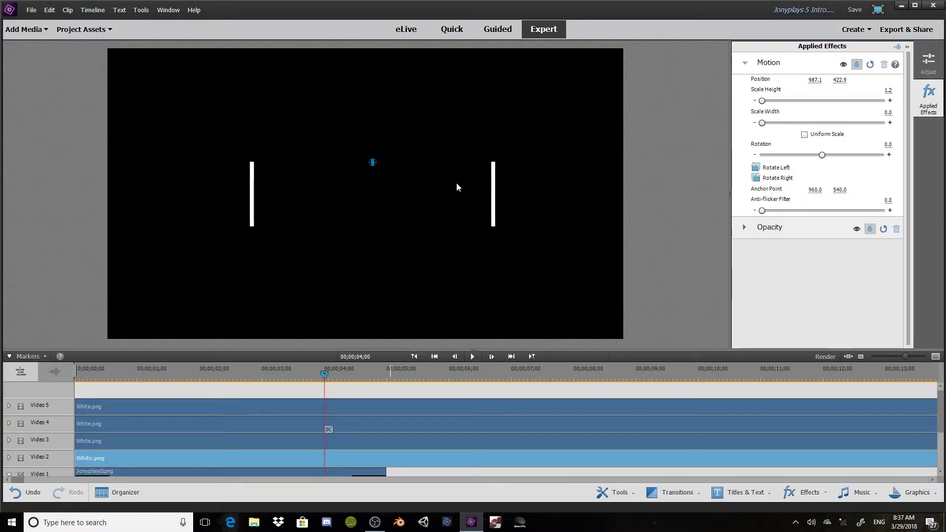
{"action": "left_click", "coordinate": [887, 112]}
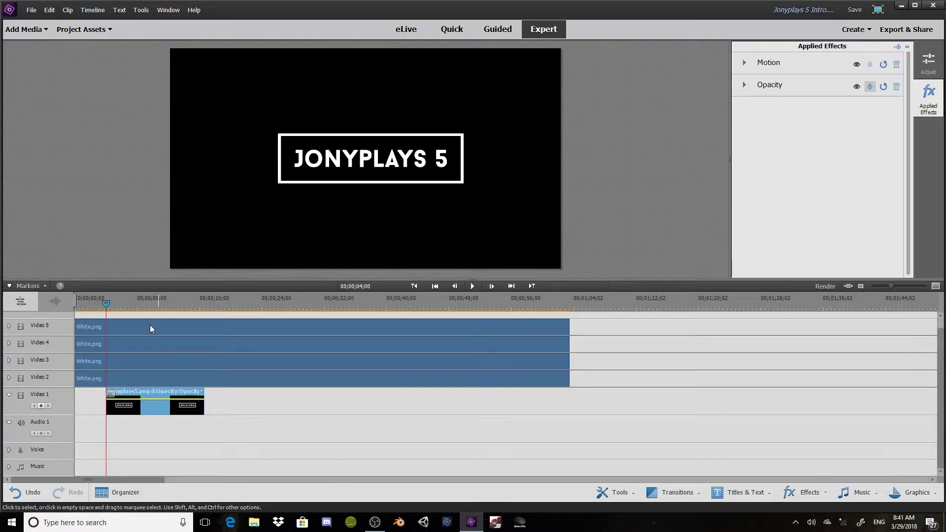
Step: Shift the Jonyplays5.png title clip slightly earlier and add opacity keyframes around 00;00;04;15 and at 00;00;03;24
{"action": "mouse_move", "coordinate": [106, 303]}
{"action": "left_mouse_down"}
{"action": "mouse_move", "coordinate": [98, 305]}
{"action": "mouse_move", "coordinate": [112, 312]}
{"action": "mouse_move", "coordinate": [102, 317]}
{"action": "left_mouse_up"}
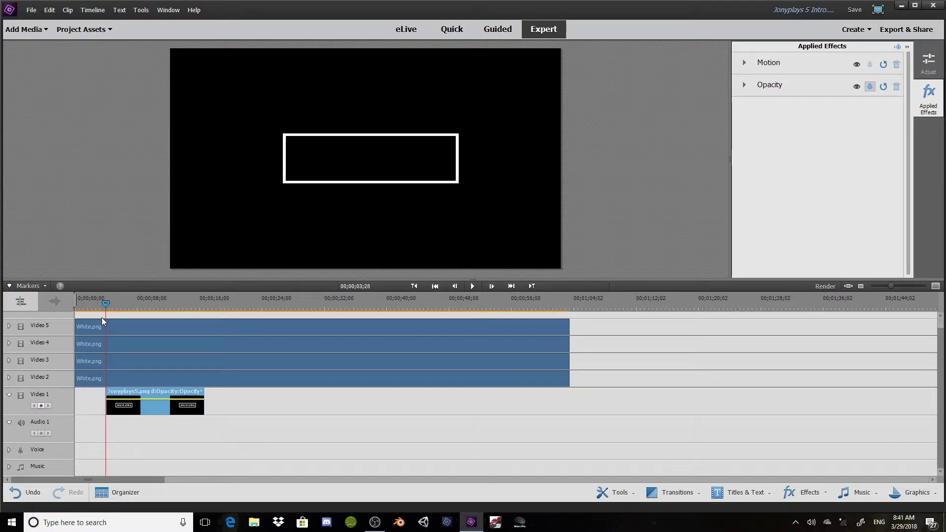
{"action": "left_click_drag", "start_coordinate": [132, 412], "coordinate": [130, 413]}
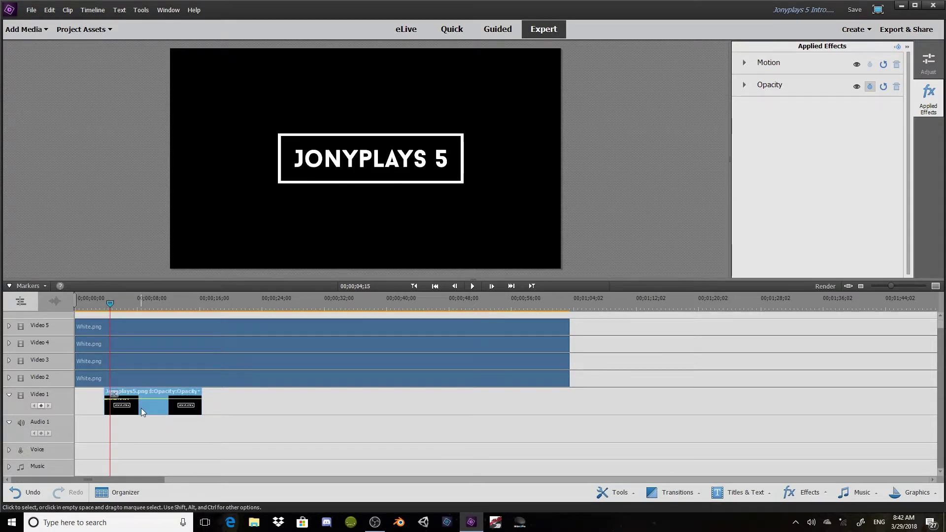
{"action": "left_click", "coordinate": [40, 406]}
{"action": "left_click_drag", "start_coordinate": [108, 303], "coordinate": [103, 303]}
{"action": "left_click", "coordinate": [41, 405]}
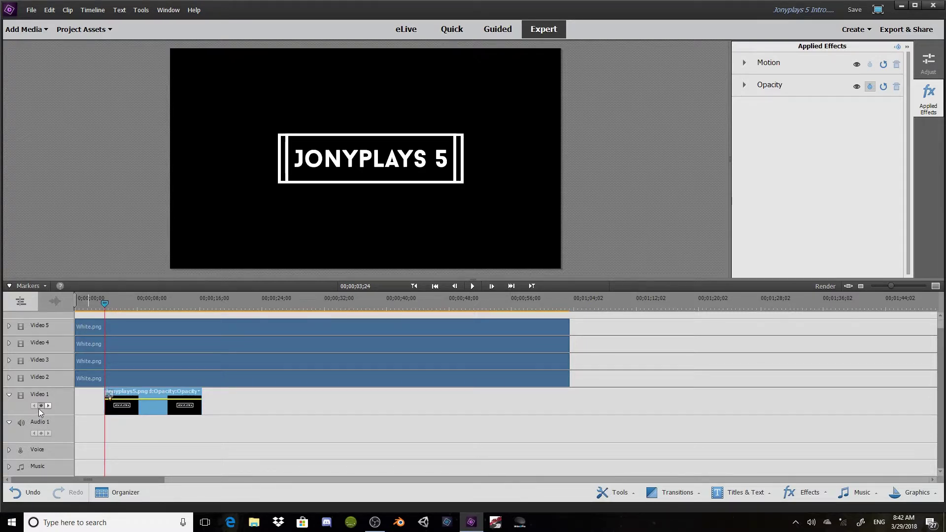
Step: Move the title clip on Video 1 to start at 00;00;04;00 and scrub back to the timeline start
{"action": "left_click_drag", "start_coordinate": [158, 407], "coordinate": [156, 402]}
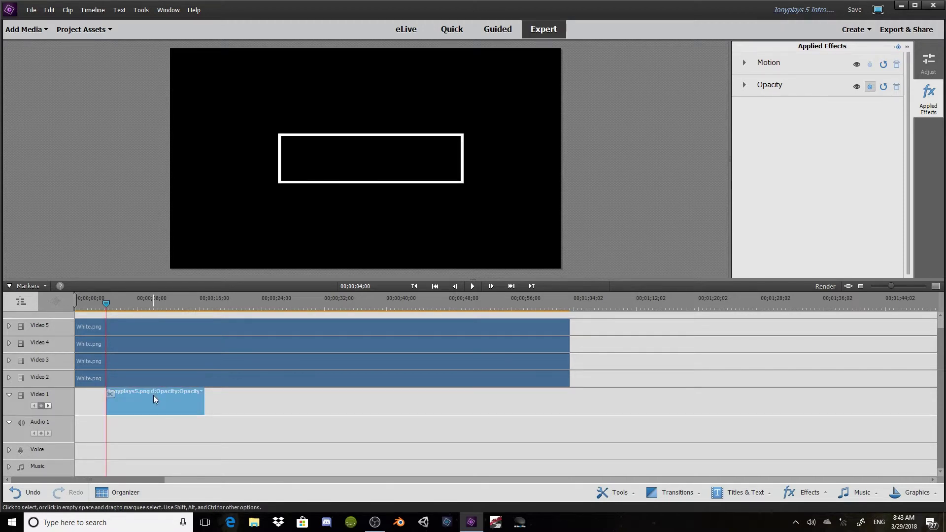
{"action": "left_click_drag", "start_coordinate": [107, 309], "coordinate": [78, 310]}
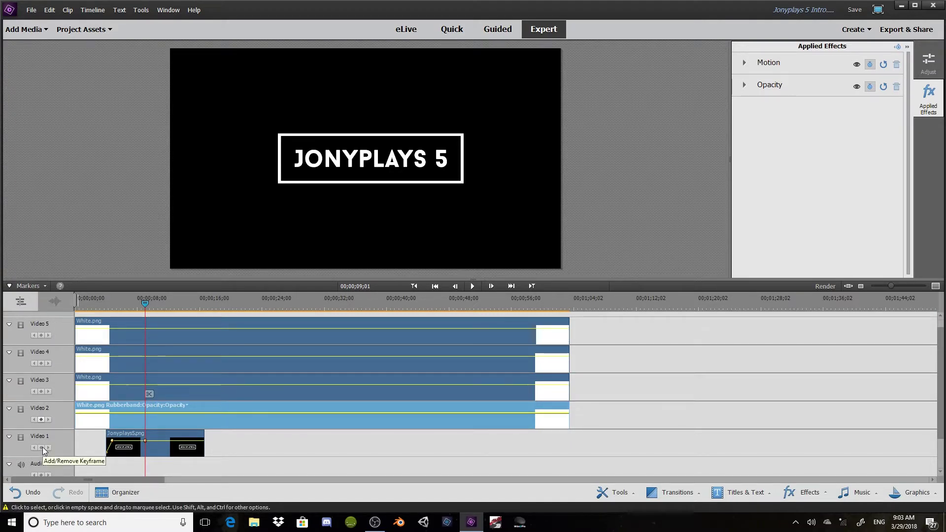
Step: Add opacity keyframes at 00;00;09;01 and 00;00;09;28 to the White.png clips on Video 2 through Video 5
{"action": "left_click", "coordinate": [41, 420]}
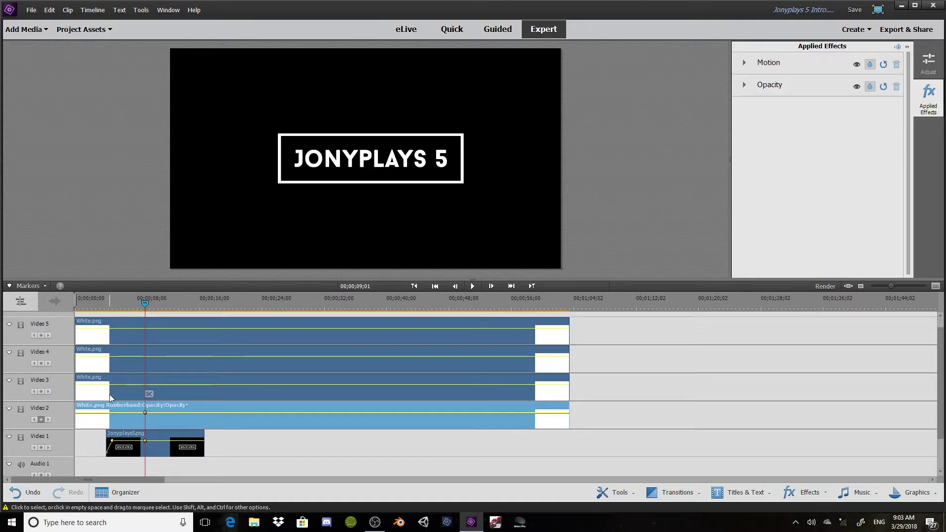
{"action": "left_click", "coordinate": [43, 392]}
{"action": "left_click", "coordinate": [113, 330]}
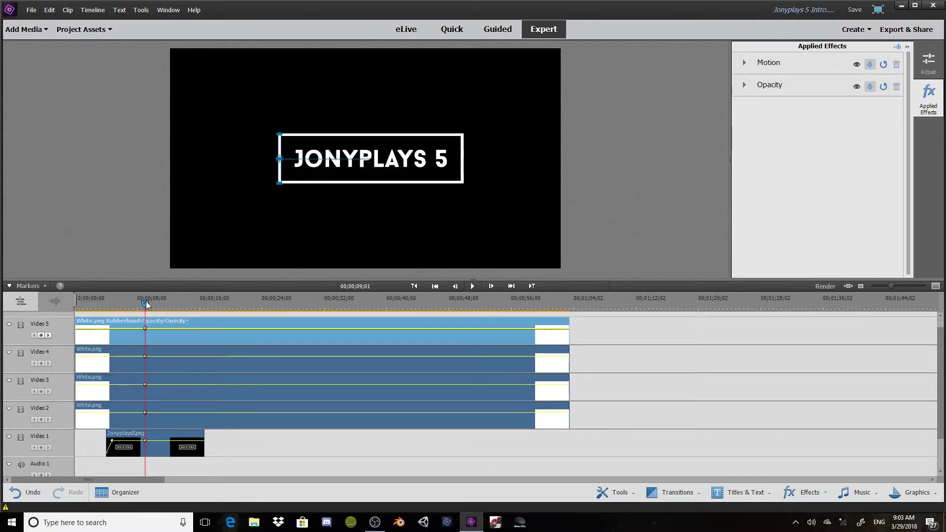
{"action": "left_click", "coordinate": [149, 306]}
{"action": "left_click", "coordinate": [156, 309]}
{"action": "left_click", "coordinate": [39, 336]}
Step: Split the White.png clips on Video 2 through Video 5 at 00;00;09;28 and delete all clip remainders after it, including the title's
{"action": "left_click", "coordinate": [147, 410]}
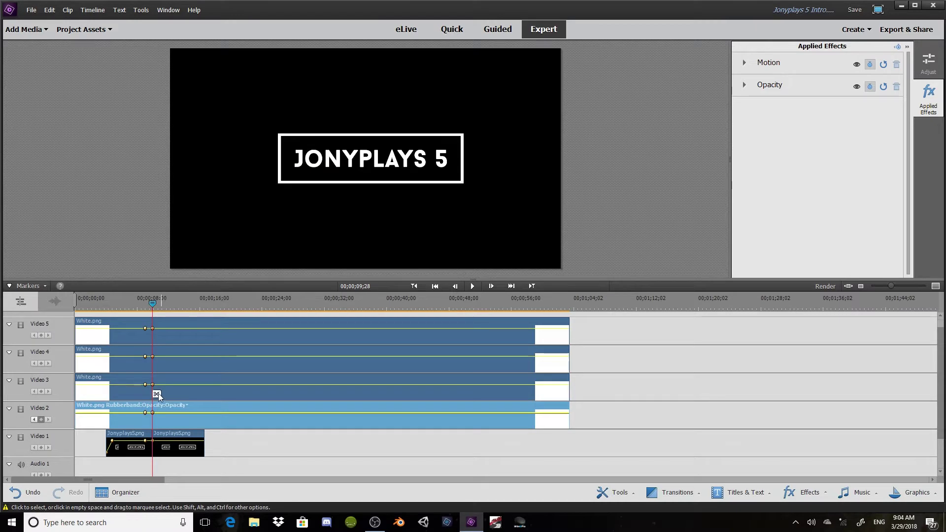
{"action": "left_click", "coordinate": [157, 394]}
{"action": "left_click", "coordinate": [190, 389]}
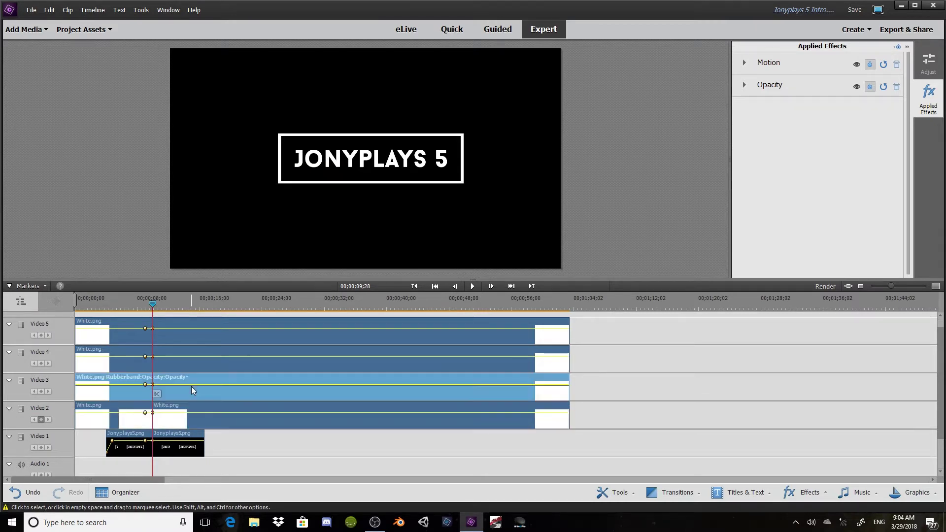
{"action": "left_click", "coordinate": [157, 394]}
{"action": "left_click", "coordinate": [168, 365]}
{"action": "left_click", "coordinate": [156, 394]}
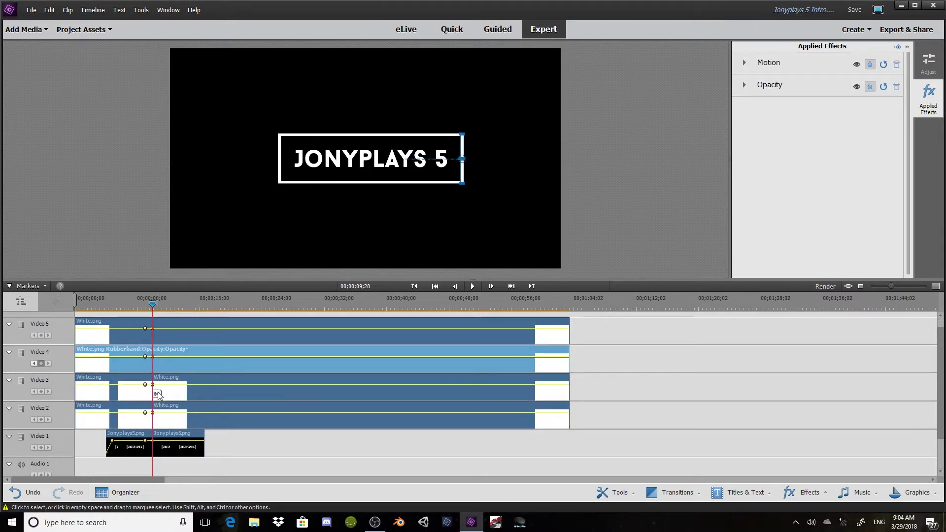
{"action": "left_click", "coordinate": [168, 335]}
{"action": "left_click", "coordinate": [156, 395]}
{"action": "left_click_drag", "start_coordinate": [593, 325], "coordinate": [524, 427]}
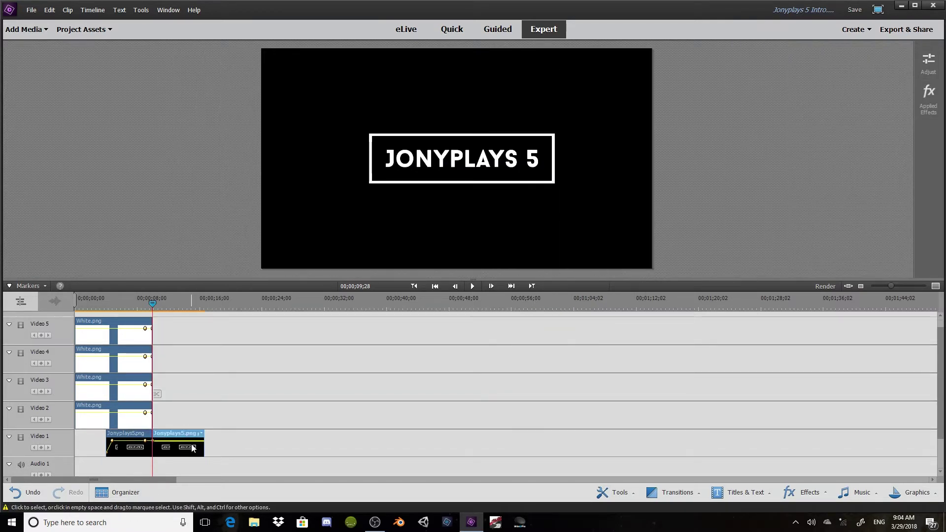
{"action": "key", "text": "Delete"}
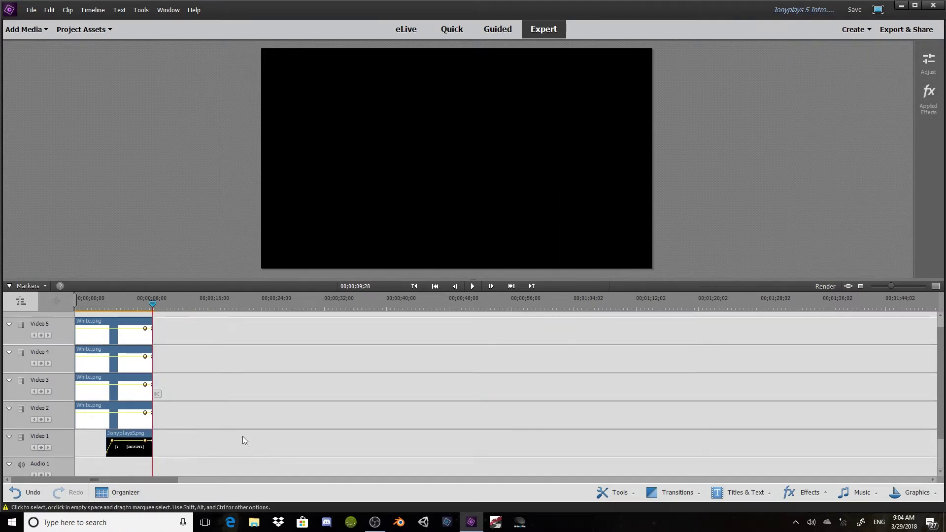
Step: Lower the last opacity keyframes of the title and White.png clips at 00;00;09;28 to the minimum for a fade-out
{"action": "left_click", "coordinate": [152, 445]}
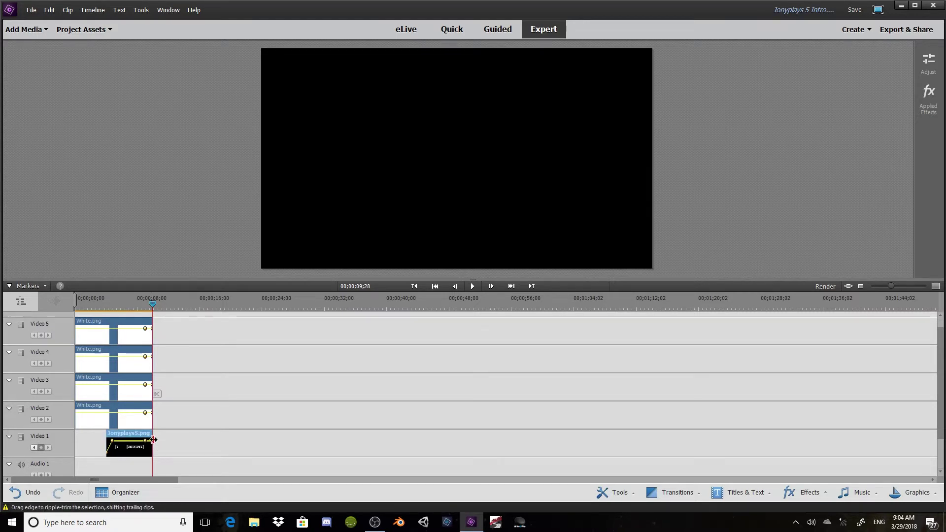
{"action": "left_click_drag", "start_coordinate": [153, 441], "coordinate": [156, 470]}
{"action": "left_click", "coordinate": [150, 419]}
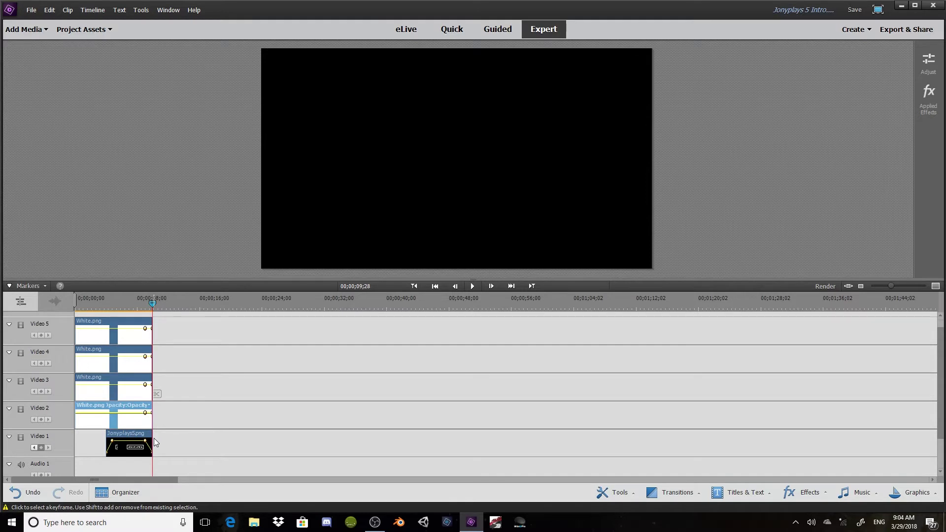
{"action": "left_click_drag", "start_coordinate": [152, 413], "coordinate": [152, 427]}
Step: Scrub through the end of the intro to check how the box and title fade out together
{"action": "left_click_drag", "start_coordinate": [892, 286], "coordinate": [914, 286]}
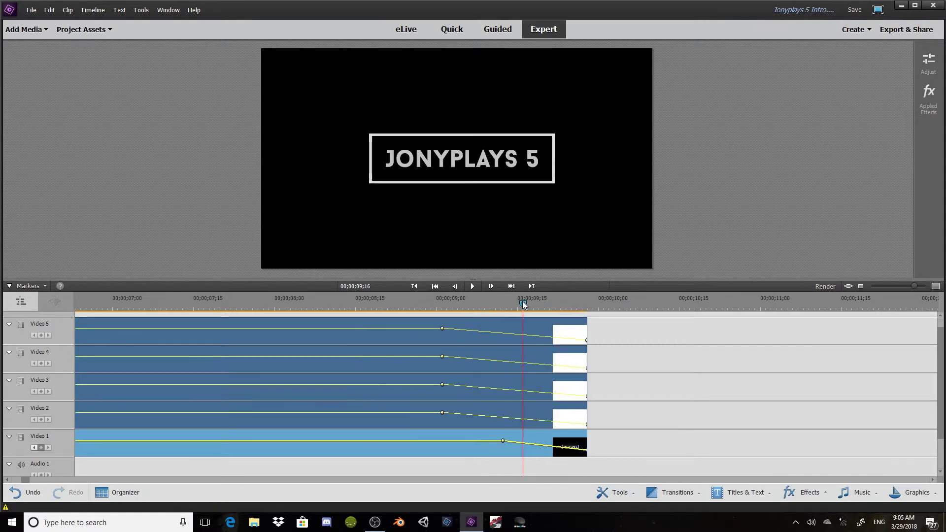
{"action": "left_click_drag", "start_coordinate": [522, 301], "coordinate": [570, 341]}
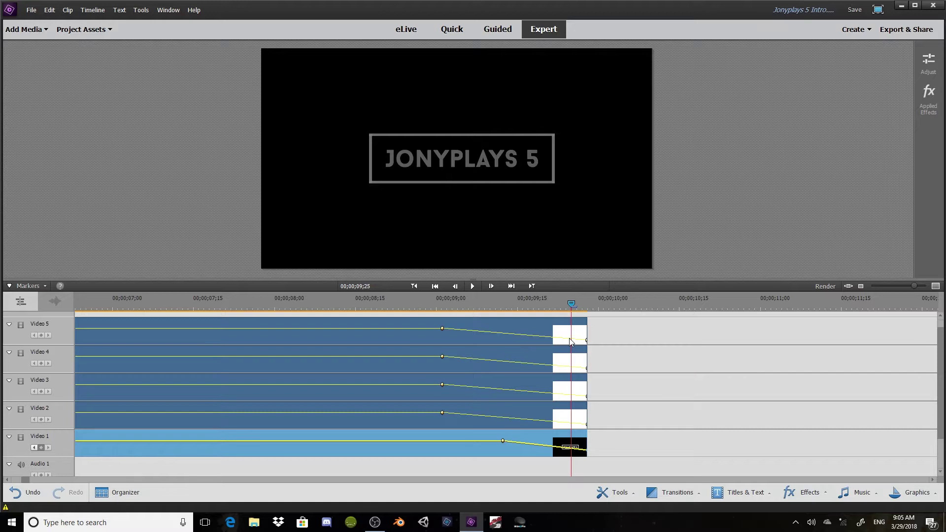
{"action": "left_click_drag", "start_coordinate": [569, 338], "coordinate": [324, 333]}
{"action": "left_click_drag", "start_coordinate": [888, 286], "coordinate": [892, 288]}
{"action": "left_click_drag", "start_coordinate": [167, 304], "coordinate": [152, 325]}
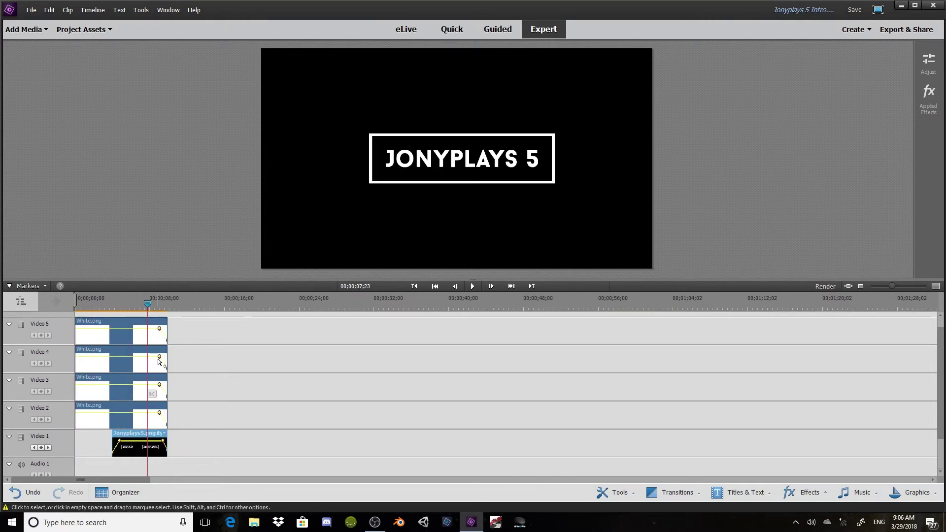
{"action": "left_click", "coordinate": [149, 302]}
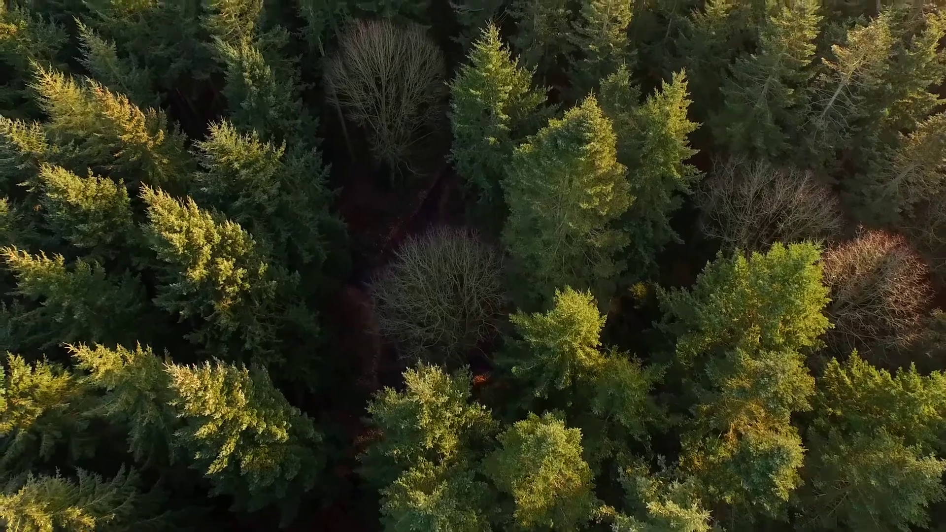